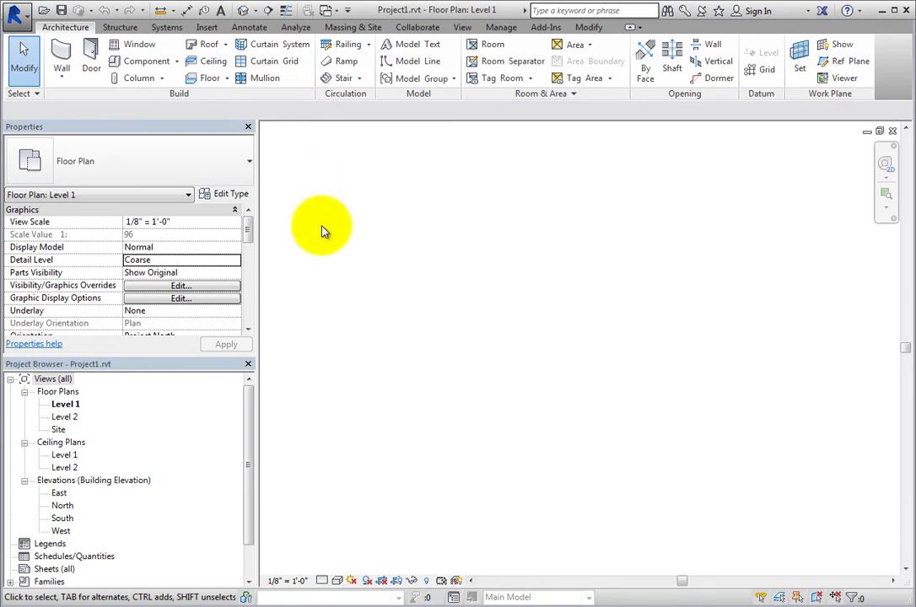
Widen the palette column, then float the Properties palette, enlarge it and move it right
{"action": "left_click_drag", "start_coordinate": [257, 364], "coordinate": [217, 364]}
{"action": "left_click_drag", "start_coordinate": [118, 129], "coordinate": [427, 187]}
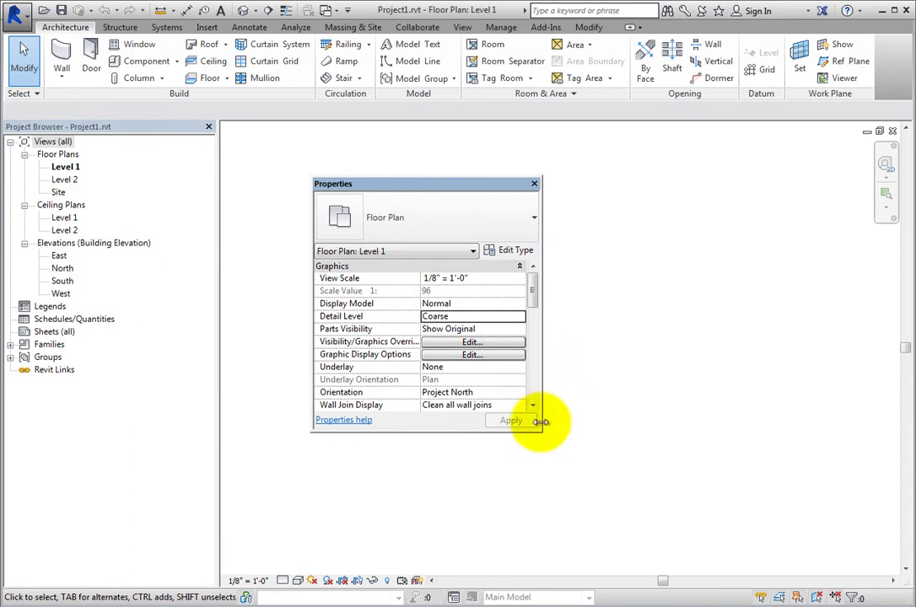
{"action": "left_click_drag", "start_coordinate": [540, 431], "coordinate": [591, 516]}
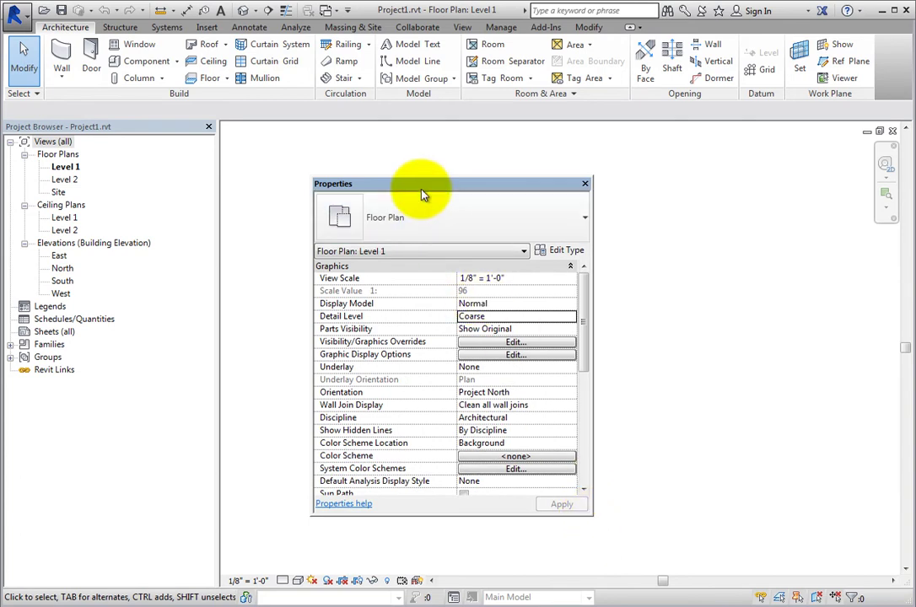
{"action": "left_click_drag", "start_coordinate": [420, 187], "coordinate": [642, 165]}
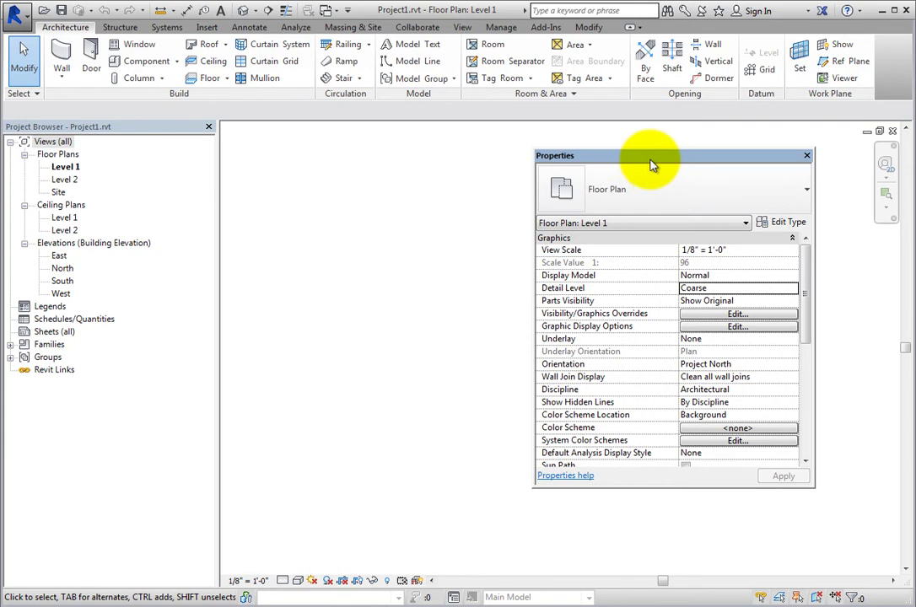
Close Properties and the Project Browser, then re-enable both from View > User Interface
{"action": "left_click", "coordinate": [806, 155]}
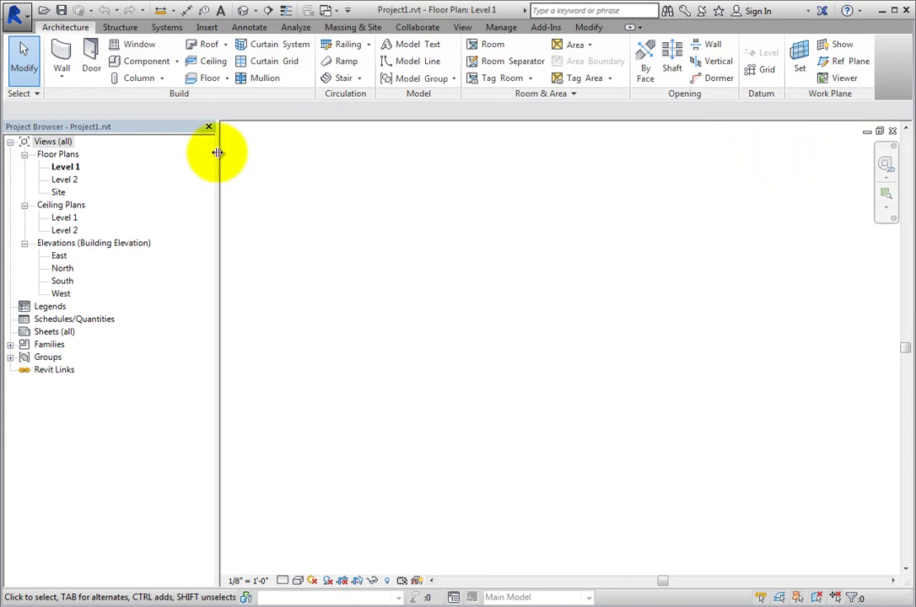
{"action": "left_click", "coordinate": [208, 127]}
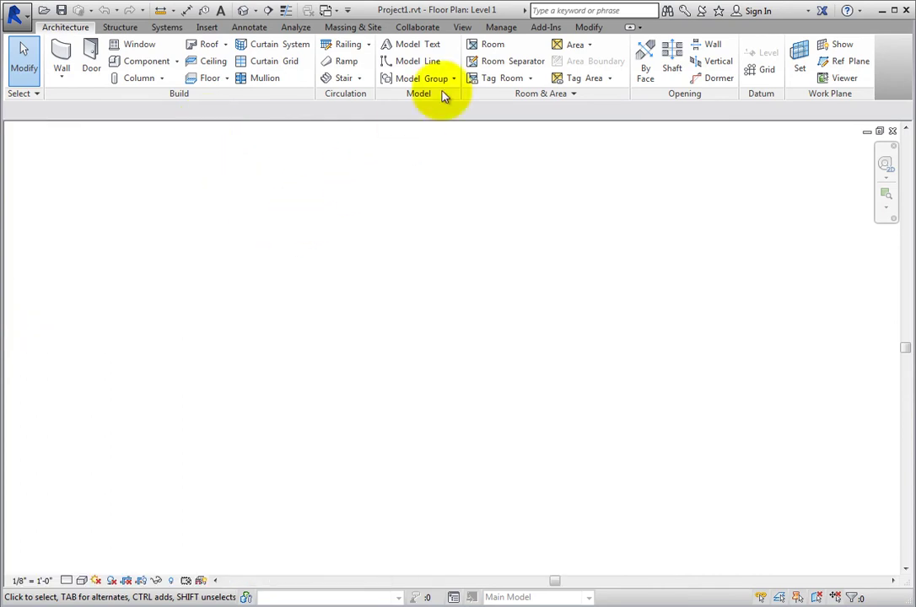
{"action": "left_click", "coordinate": [460, 32]}
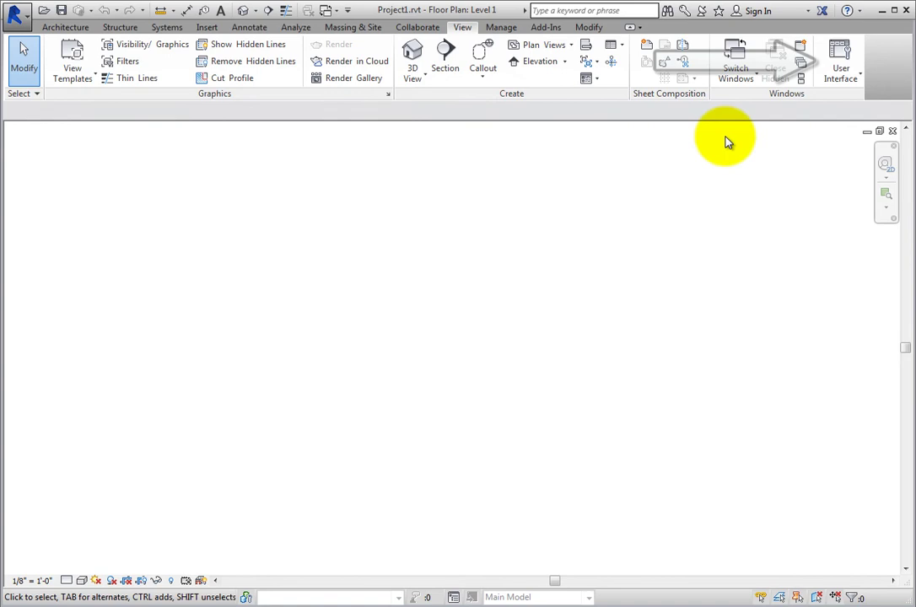
{"action": "left_click", "coordinate": [850, 80]}
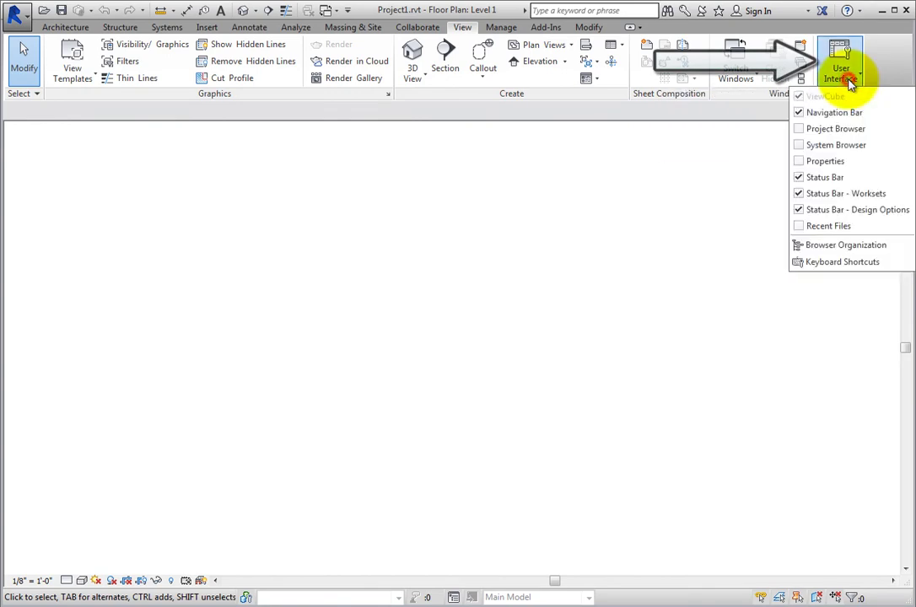
{"action": "left_click", "coordinate": [802, 129]}
{"action": "left_click", "coordinate": [841, 76]}
{"action": "left_click", "coordinate": [802, 162]}
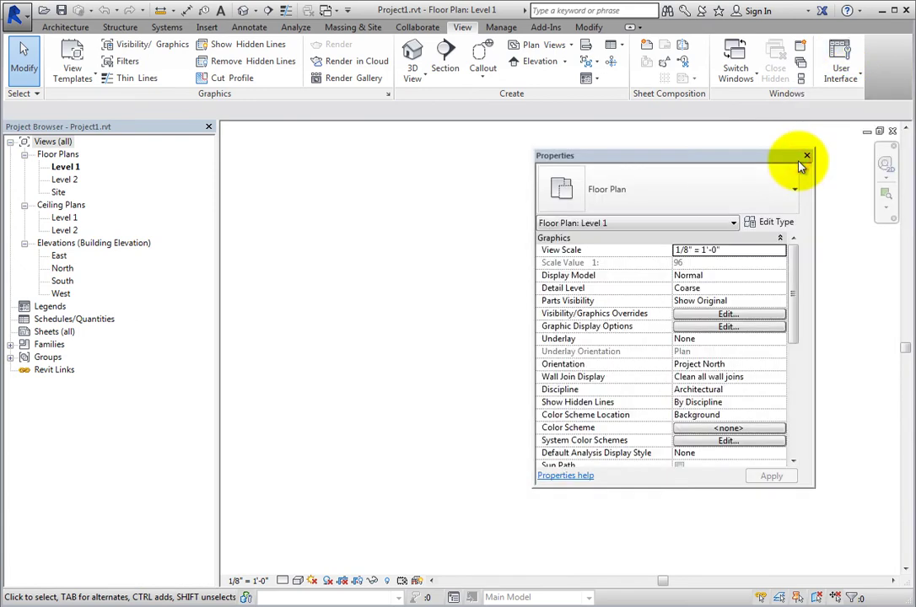
Drag the floating Properties palette left and dock it as a tab with the Project Browser
{"action": "left_click_drag", "start_coordinate": [740, 159], "coordinate": [544, 172]}
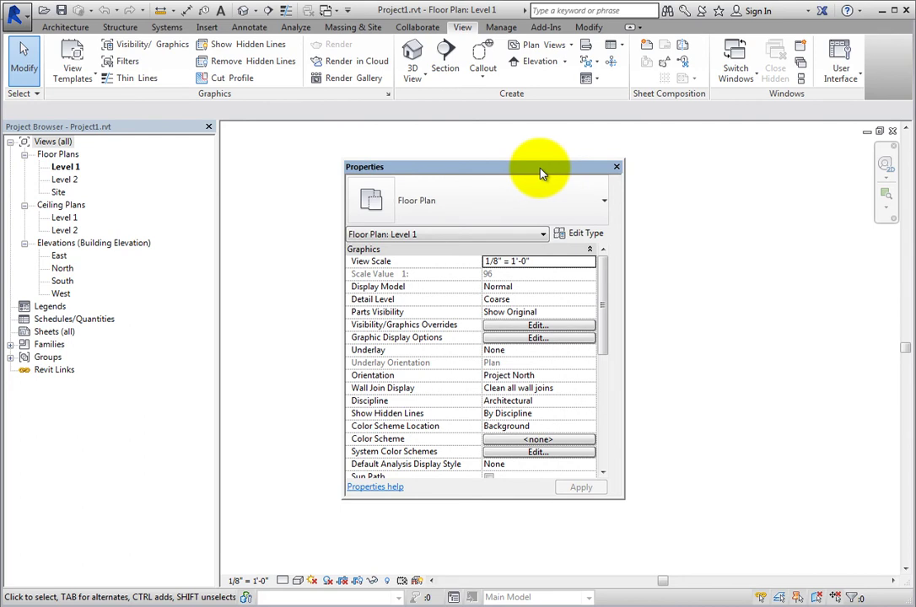
{"action": "left_click_drag", "start_coordinate": [543, 173], "coordinate": [428, 164]}
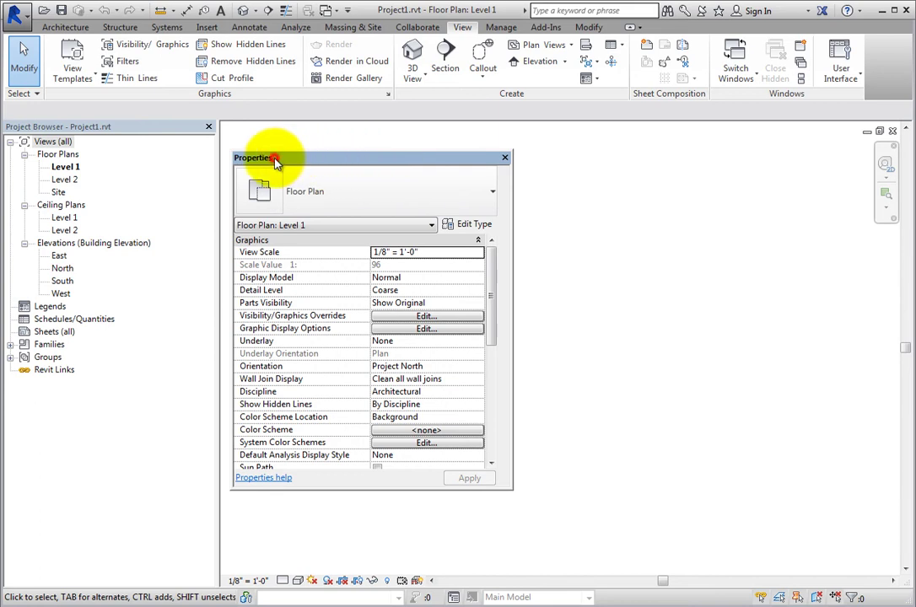
{"action": "left_click_drag", "start_coordinate": [278, 162], "coordinate": [99, 133]}
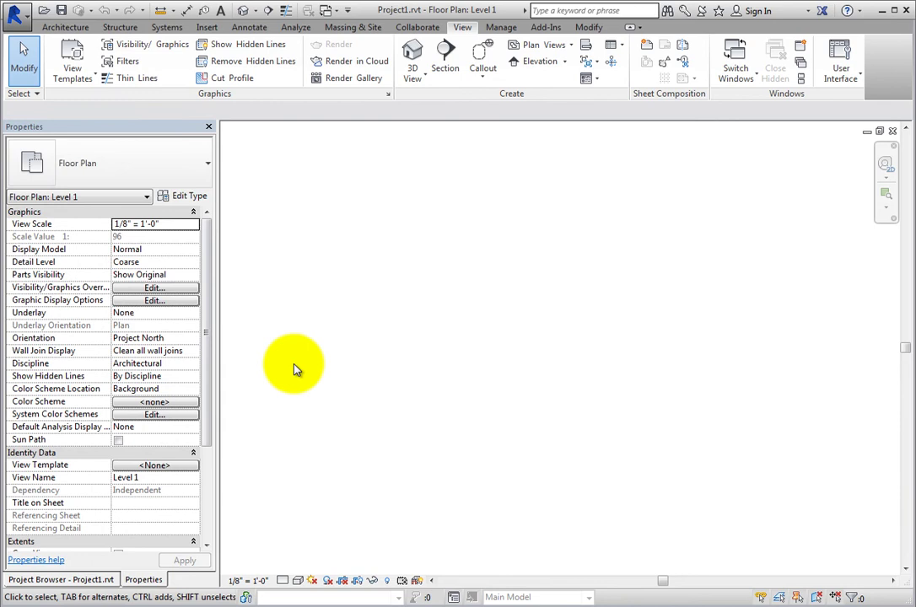
{"action": "left_click", "coordinate": [93, 581]}
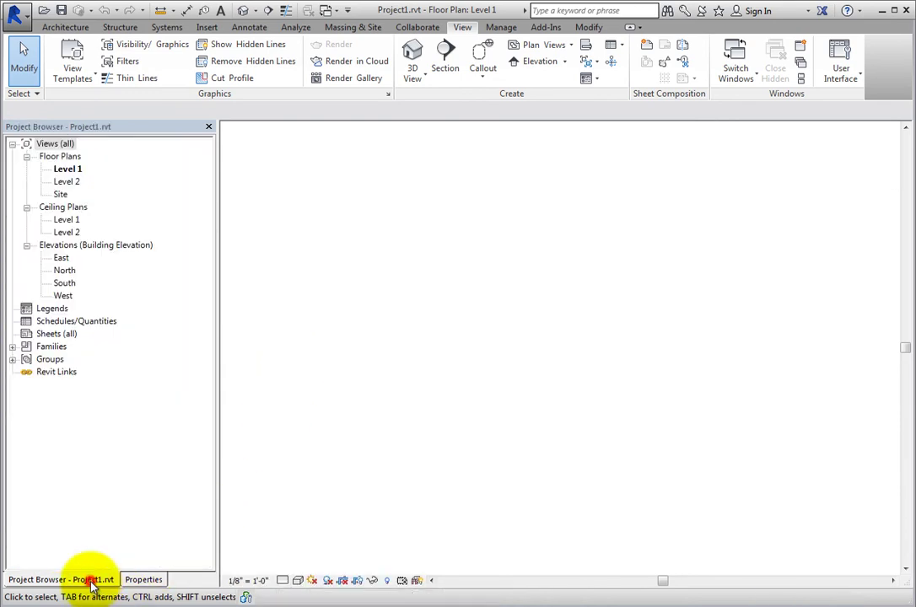
{"action": "left_click", "coordinate": [143, 581]}
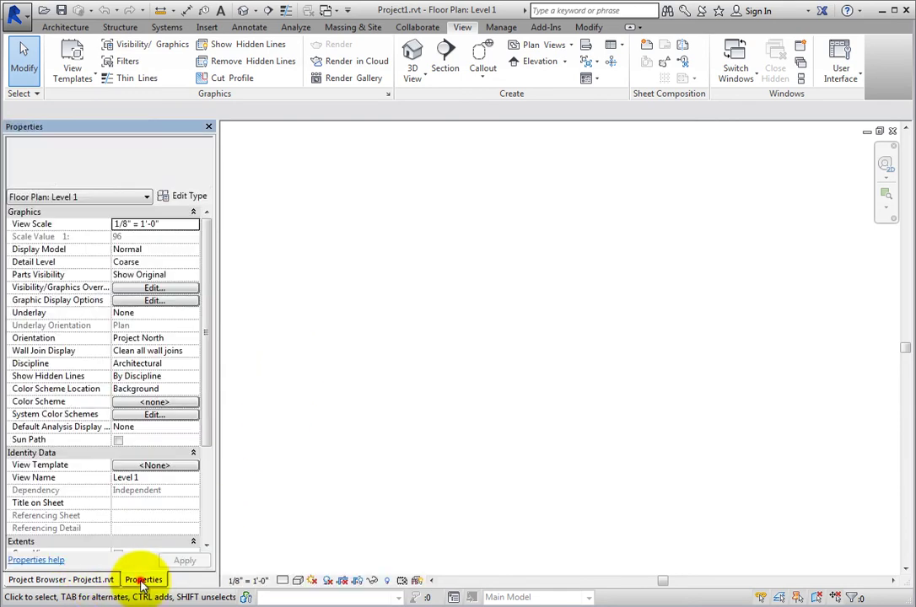
{"action": "left_click", "coordinate": [92, 581]}
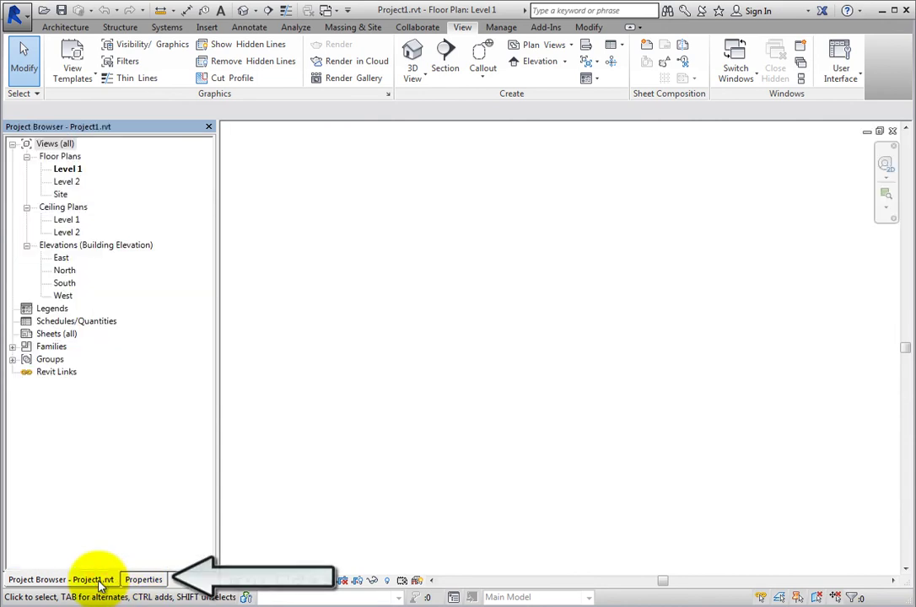
{"action": "left_click", "coordinate": [141, 580]}
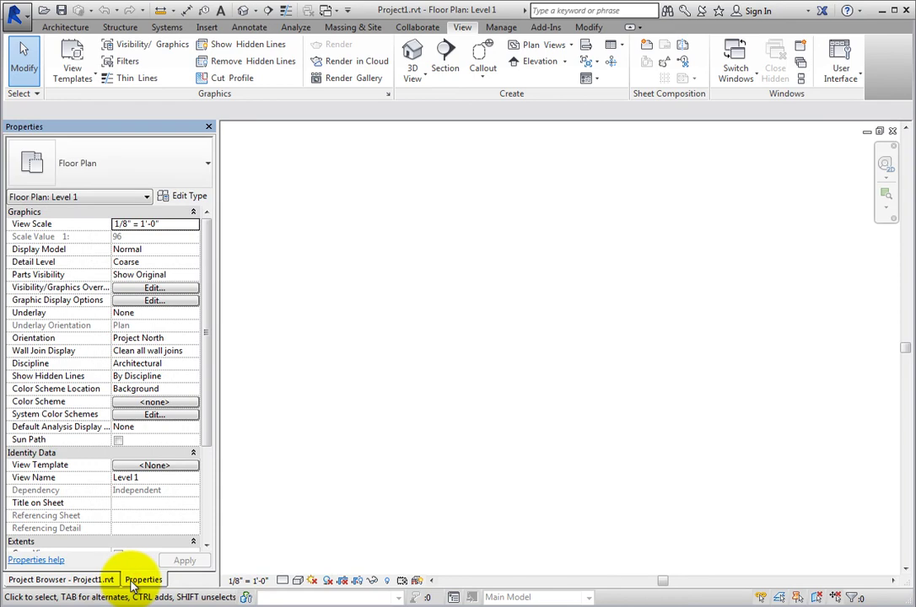
{"action": "left_click", "coordinate": [95, 581]}
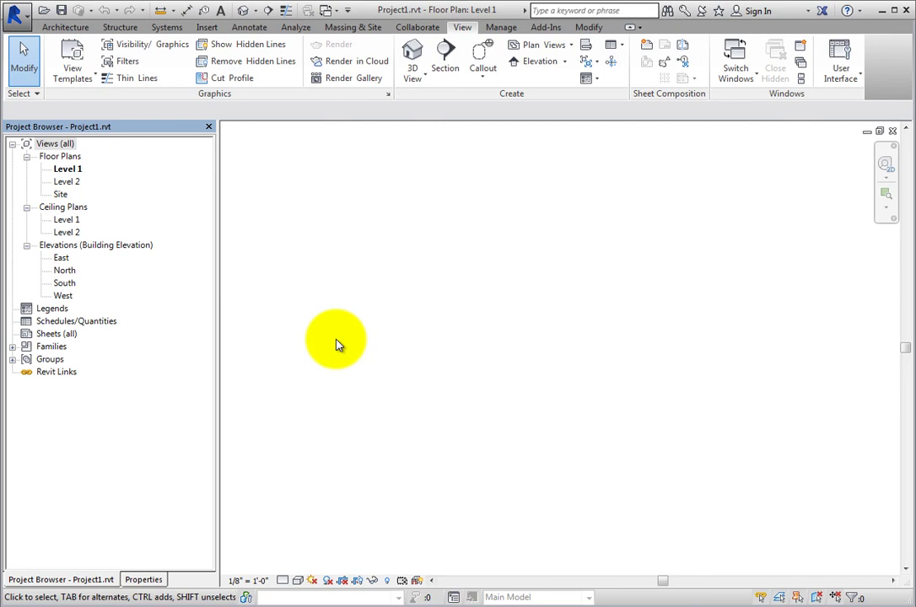
{"action": "left_click", "coordinate": [145, 581]}
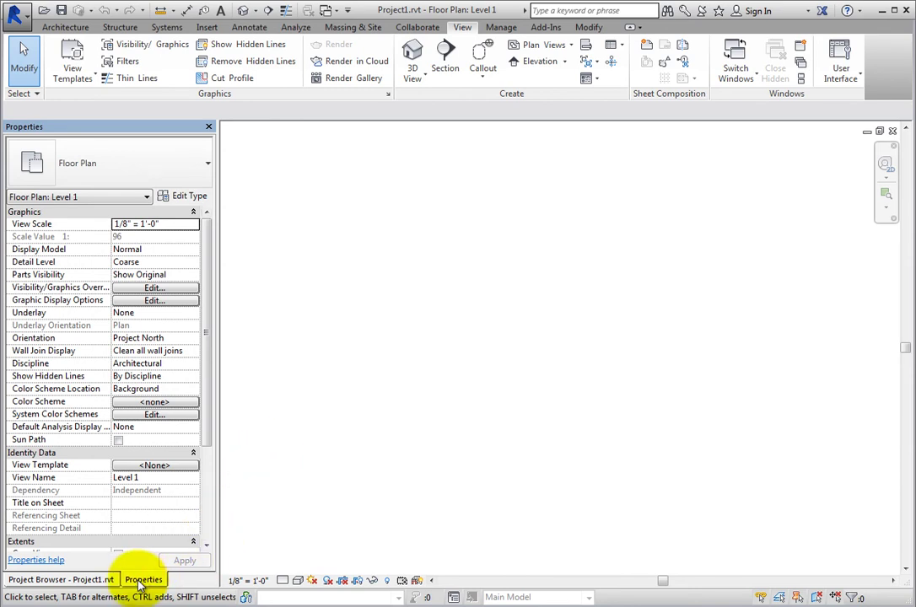
Pull Properties out of the tabbed panel, dock it above the Project Browser, and widen the column
{"action": "left_click_drag", "start_coordinate": [138, 582], "coordinate": [461, 168]}
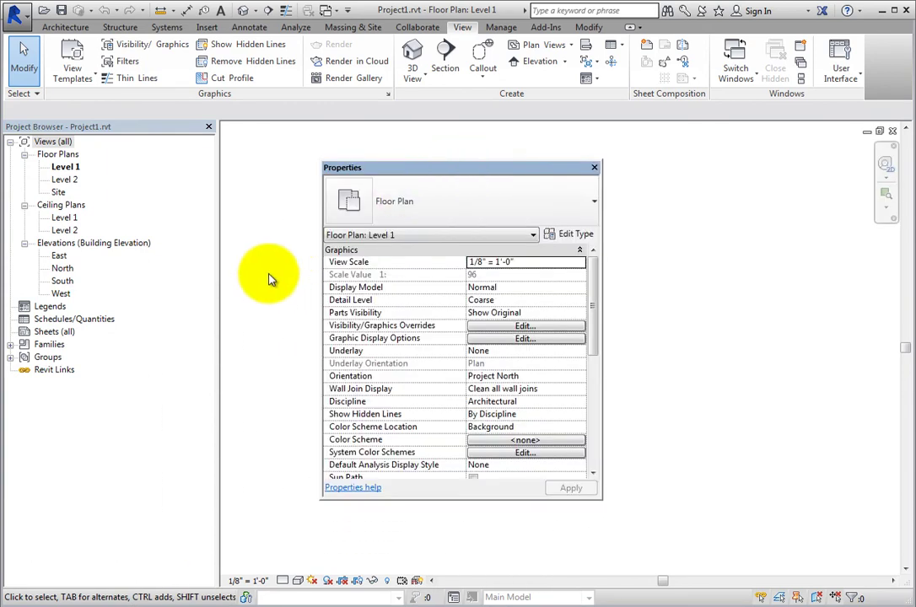
{"action": "left_click_drag", "start_coordinate": [425, 176], "coordinate": [118, 135]}
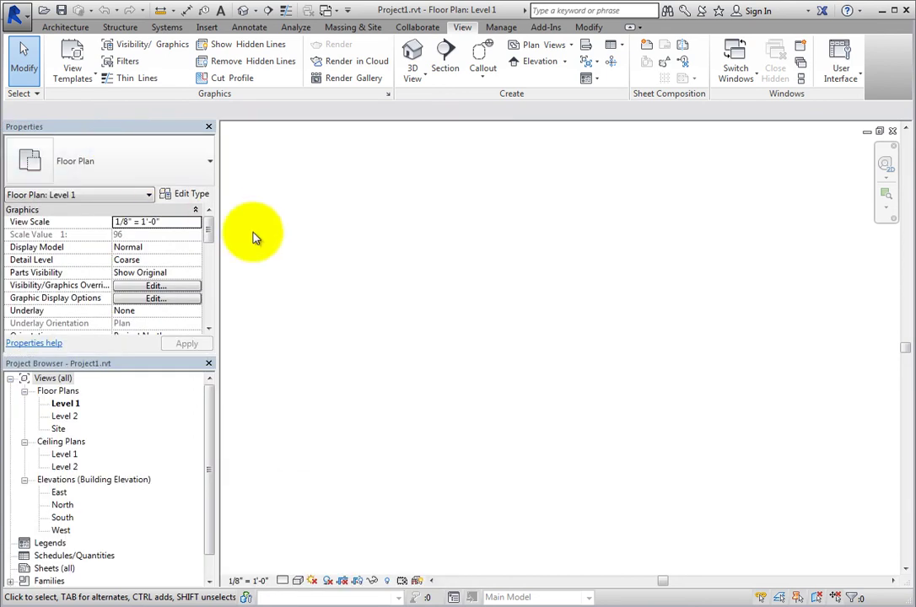
{"action": "left_click_drag", "start_coordinate": [218, 343], "coordinate": [237, 341]}
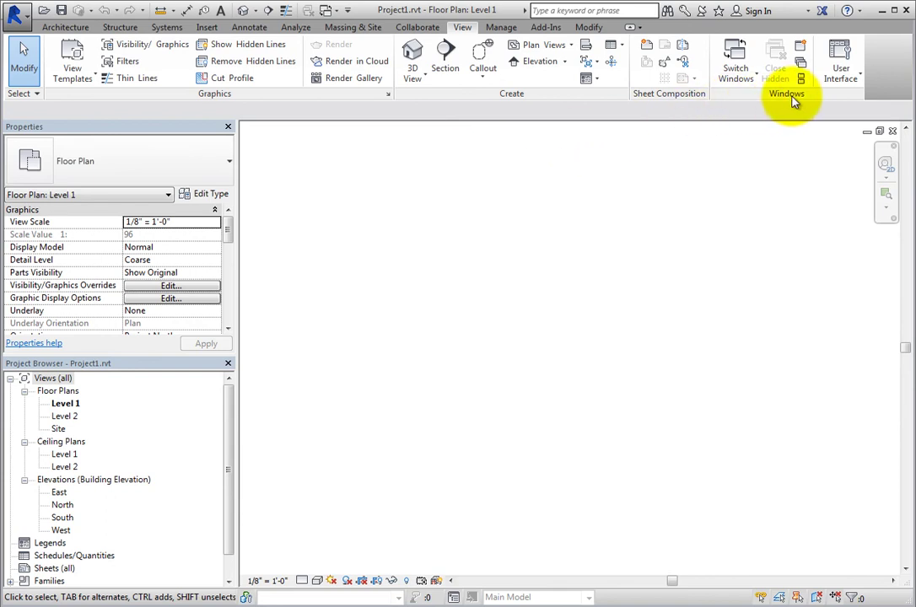
Move the View tab's Windows panel after Sheet Composition, then show the Modify tab
{"action": "left_click_drag", "start_coordinate": [793, 100], "coordinate": [757, 103]}
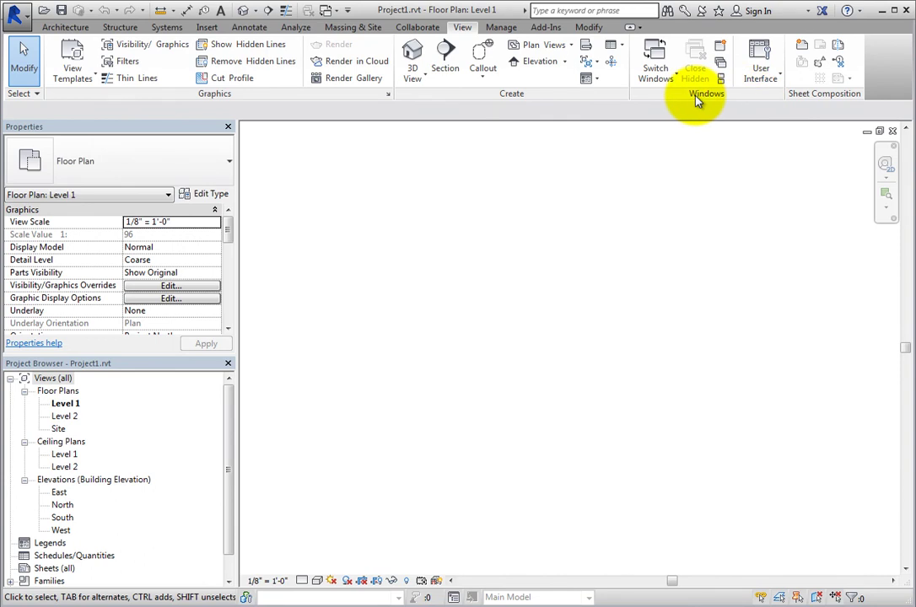
{"action": "left_click_drag", "start_coordinate": [696, 99], "coordinate": [880, 98]}
{"action": "left_click_drag", "start_coordinate": [777, 97], "coordinate": [874, 96]}
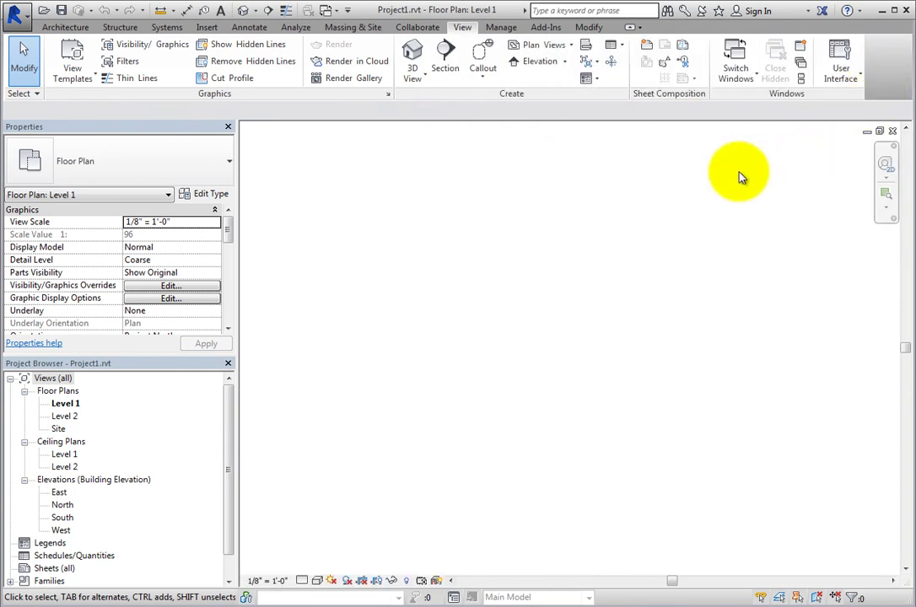
{"action": "left_click", "coordinate": [596, 27]}
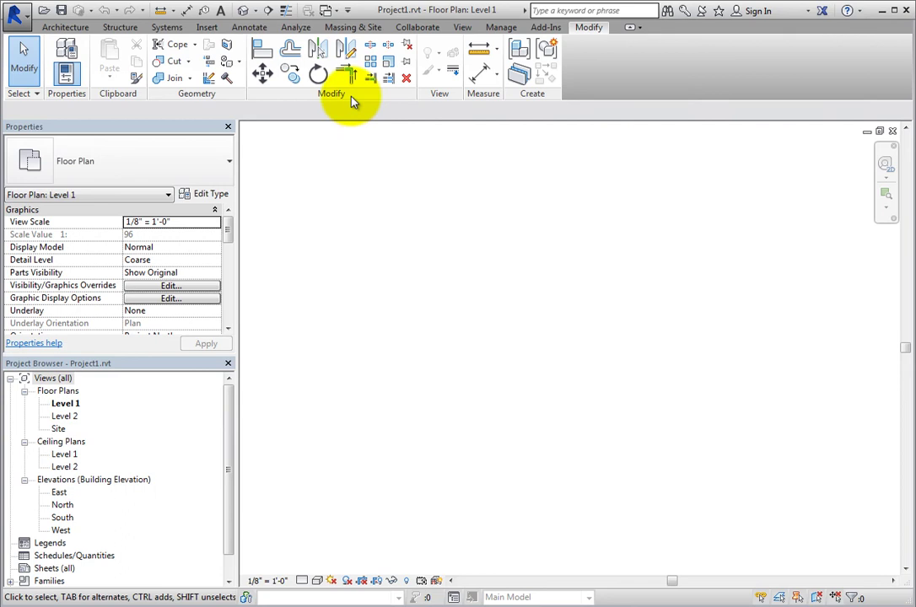
Float the Modify panel over the canvas and attach the View tab's Windows panel to it
{"action": "left_click_drag", "start_coordinate": [352, 100], "coordinate": [403, 229]}
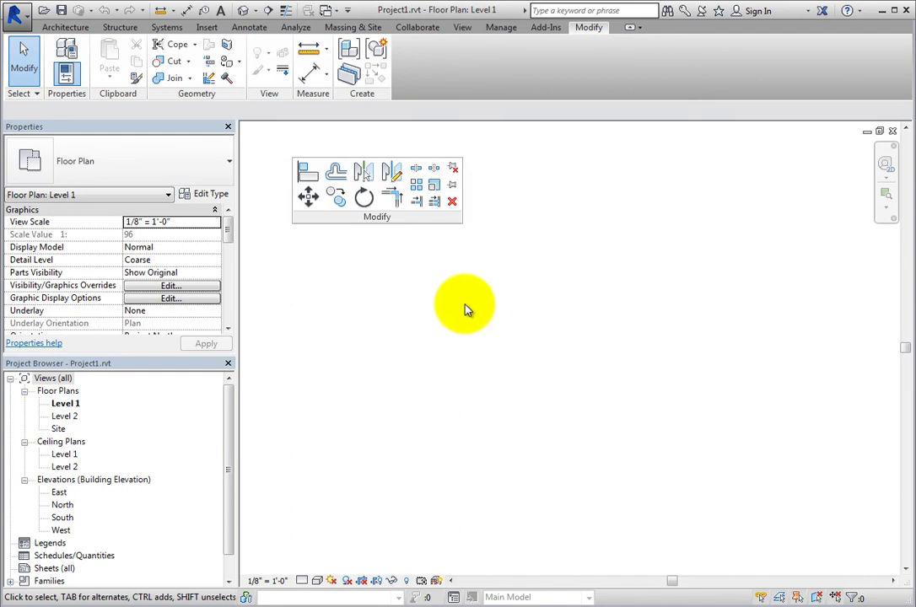
{"action": "left_click_drag", "start_coordinate": [394, 221], "coordinate": [375, 221]}
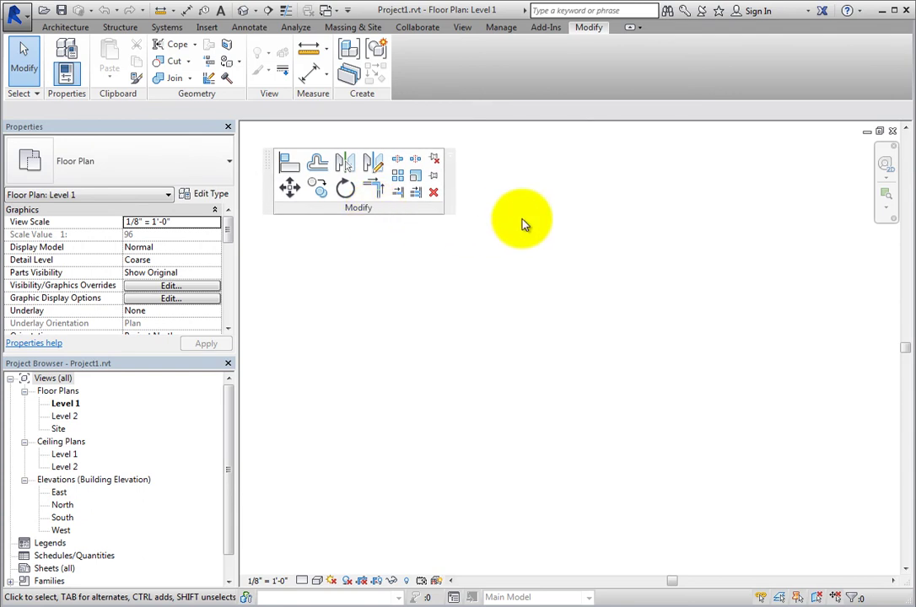
{"action": "left_click", "coordinate": [501, 28]}
{"action": "left_click", "coordinate": [465, 29]}
{"action": "left_click", "coordinate": [434, 29]}
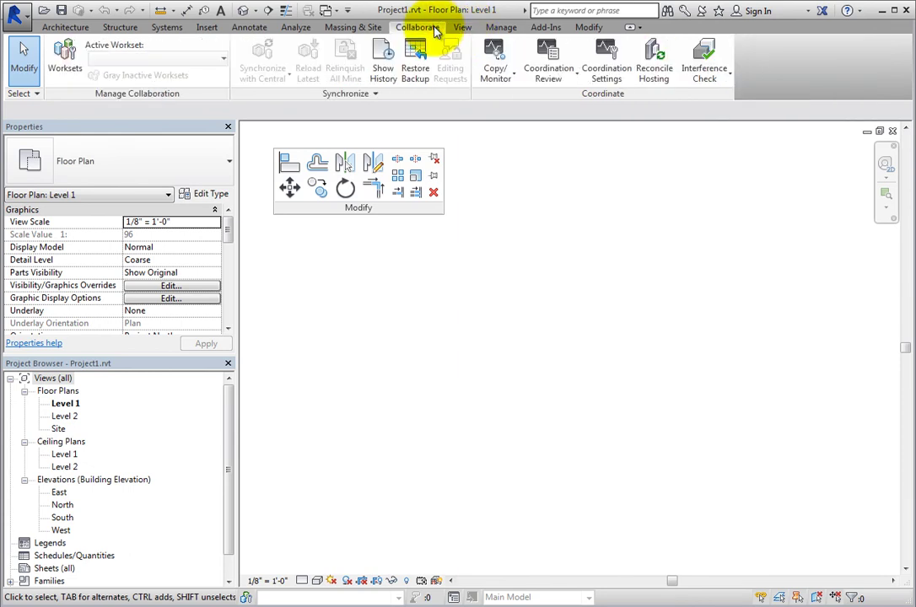
{"action": "left_click", "coordinate": [463, 30]}
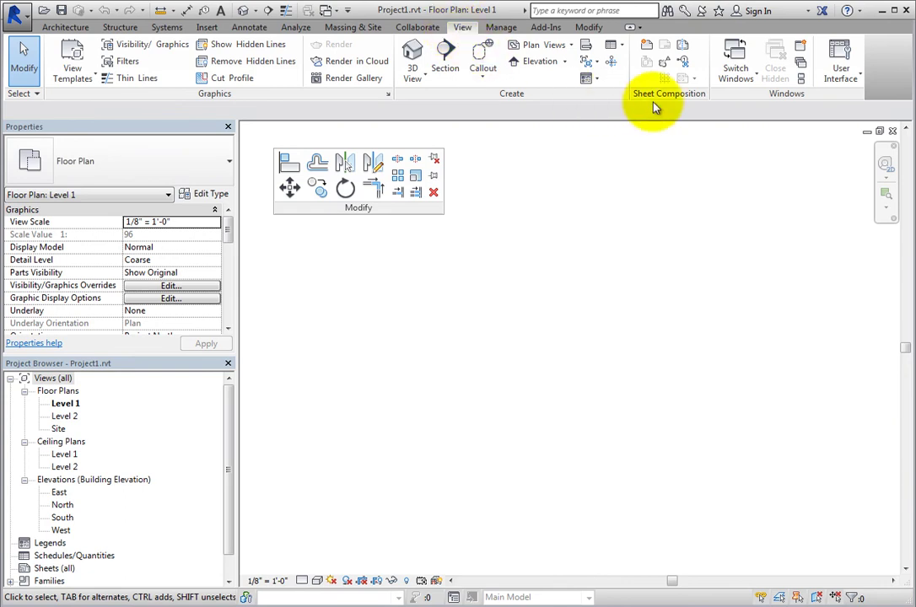
{"action": "left_click_drag", "start_coordinate": [778, 96], "coordinate": [444, 212]}
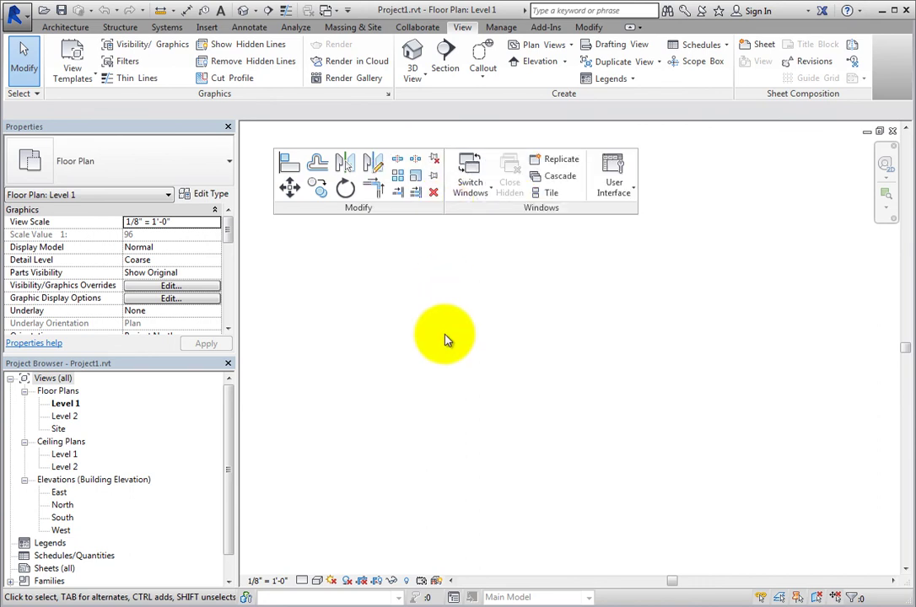
Separate Windows from Modify and return both floating panels to their ribbon tabs
{"action": "left_click_drag", "start_coordinate": [489, 213], "coordinate": [619, 211]}
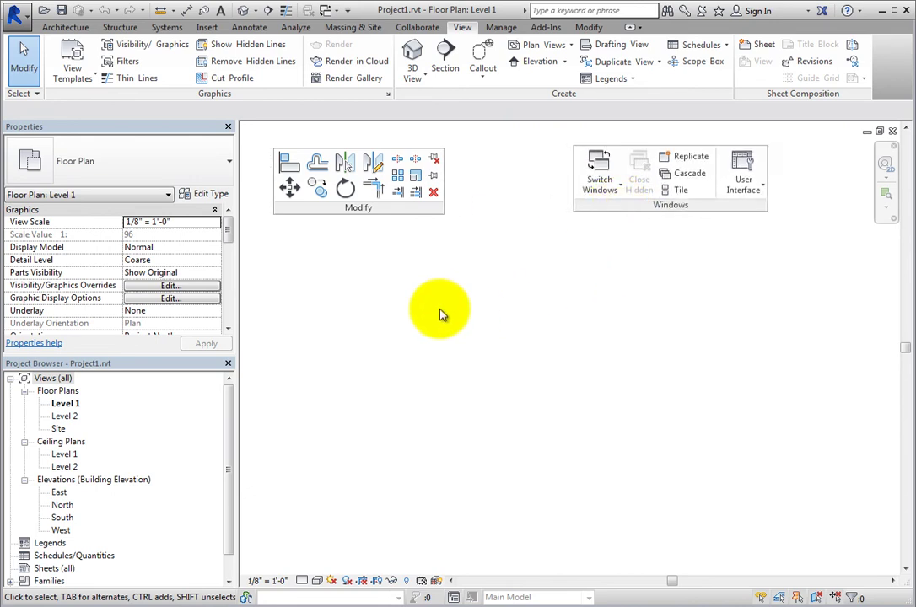
{"action": "left_click", "coordinate": [501, 27]}
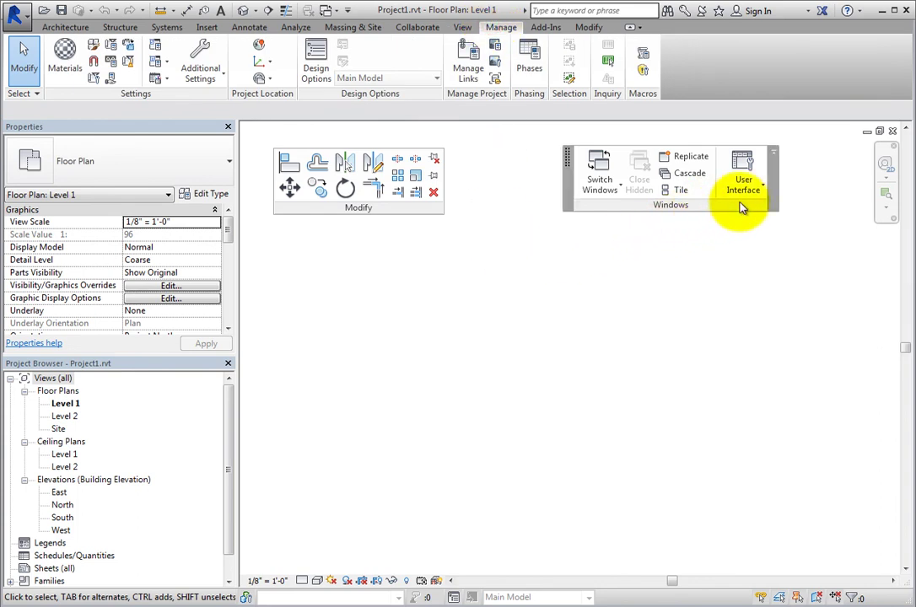
{"action": "left_click", "coordinate": [773, 157]}
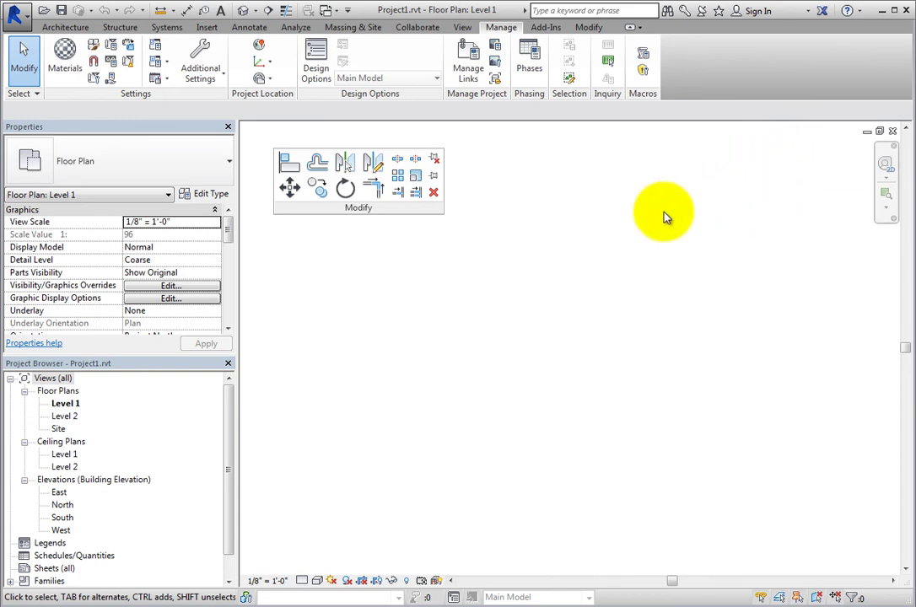
{"action": "mouse_move", "coordinate": [376, 216]}
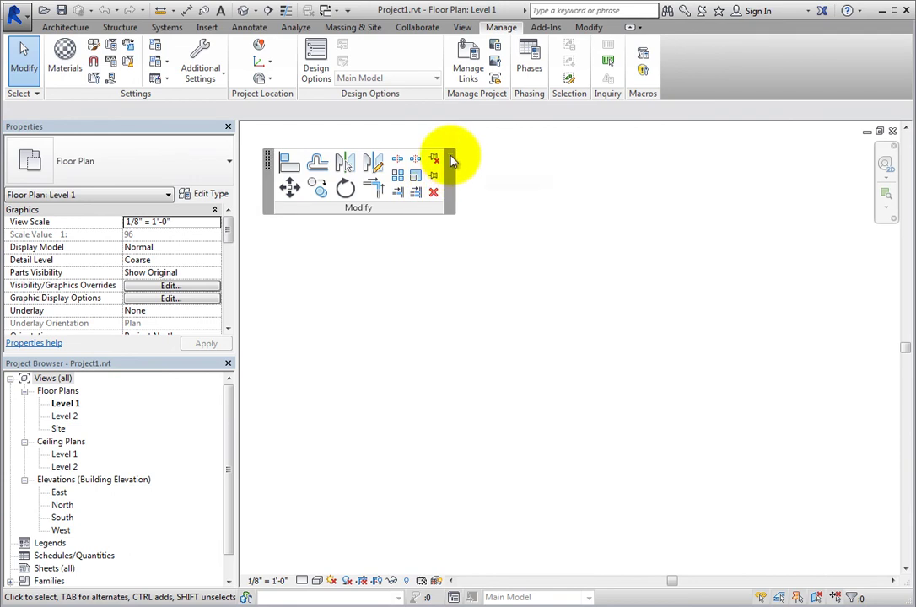
{"action": "left_click", "coordinate": [453, 160]}
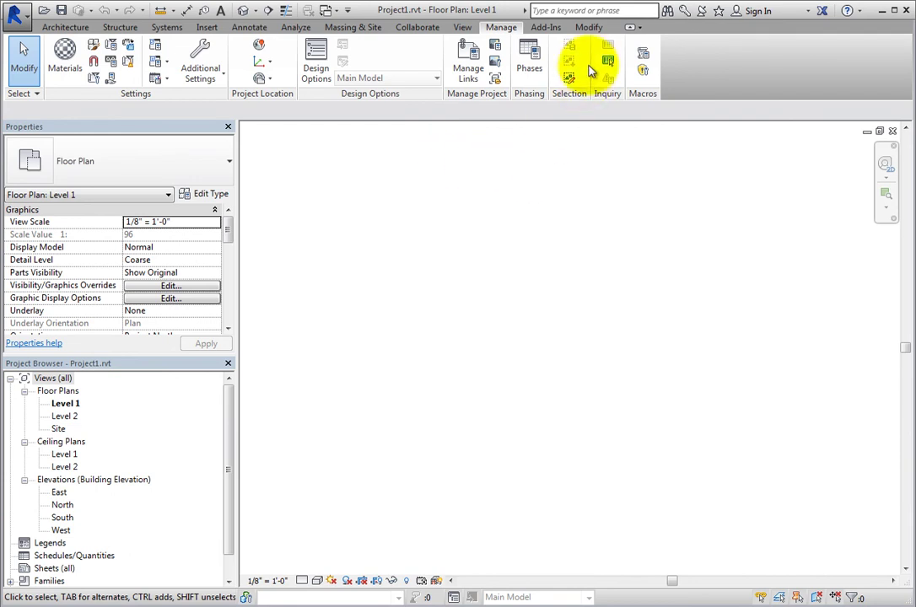
{"action": "left_click", "coordinate": [589, 27]}
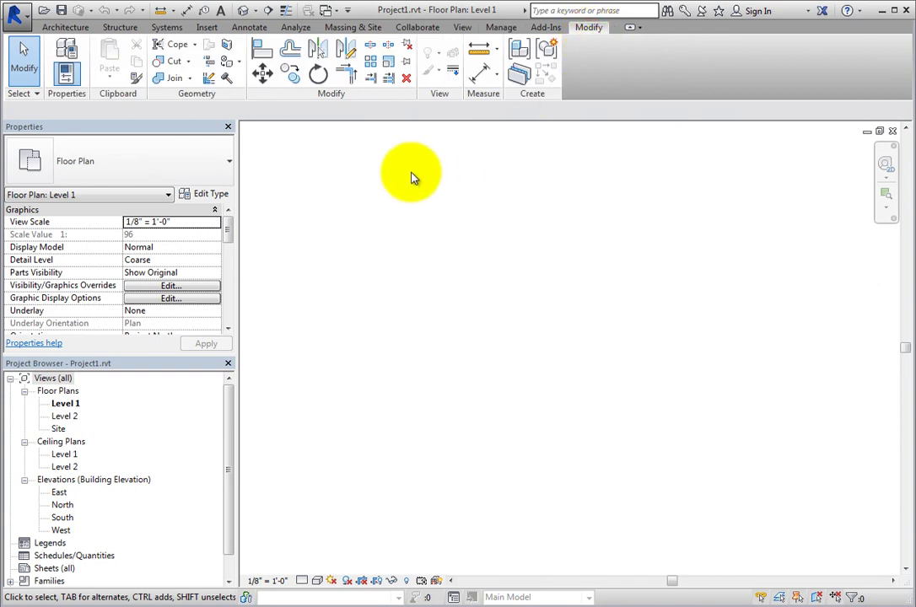
Delete UIState.dat from the Autodesk Revit 2015 settings folder and minimize Explorer
{"action": "left_click", "coordinate": [462, 27]}
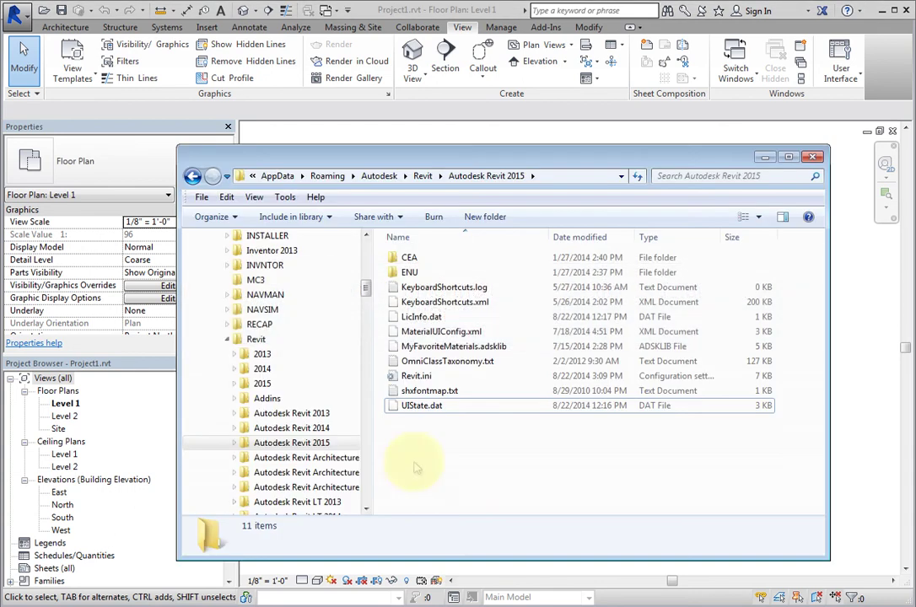
{"action": "left_click", "coordinate": [491, 408]}
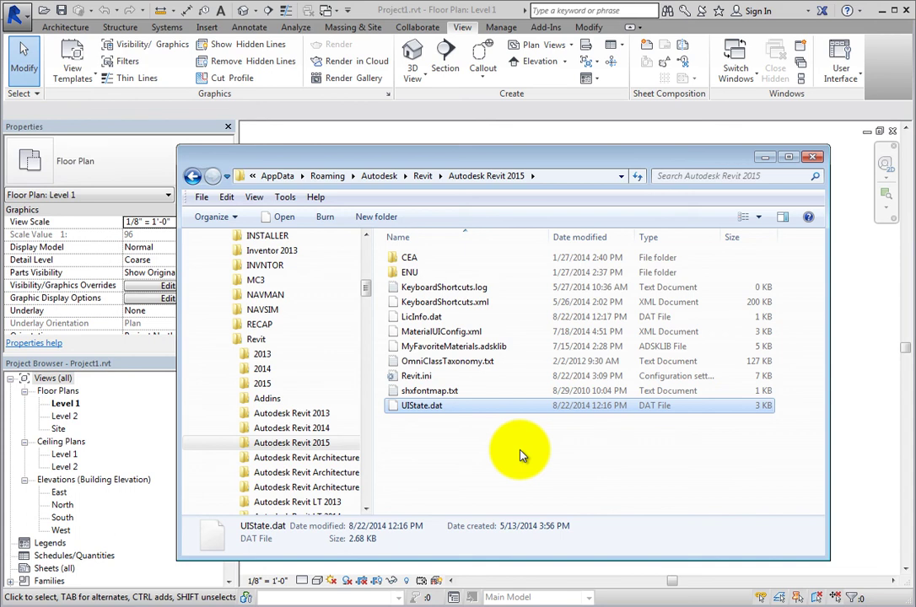
{"action": "left_click", "coordinate": [455, 408]}
{"action": "right_click", "coordinate": [456, 409]}
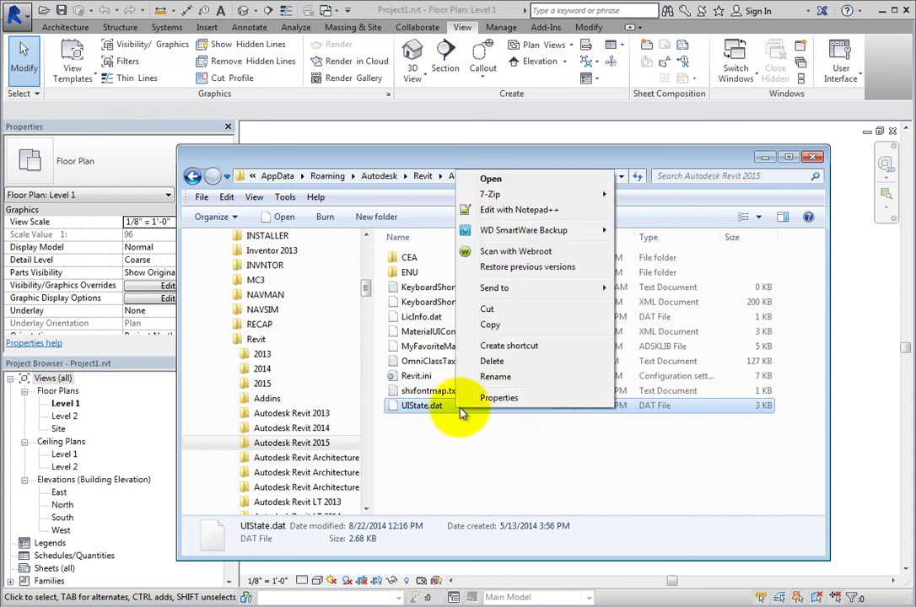
{"action": "left_click", "coordinate": [497, 361]}
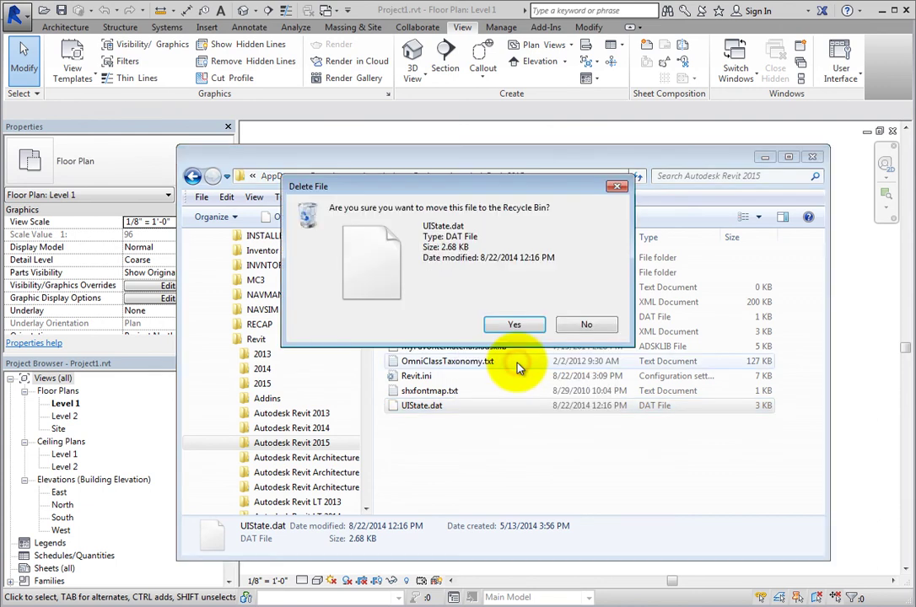
{"action": "left_click", "coordinate": [516, 326]}
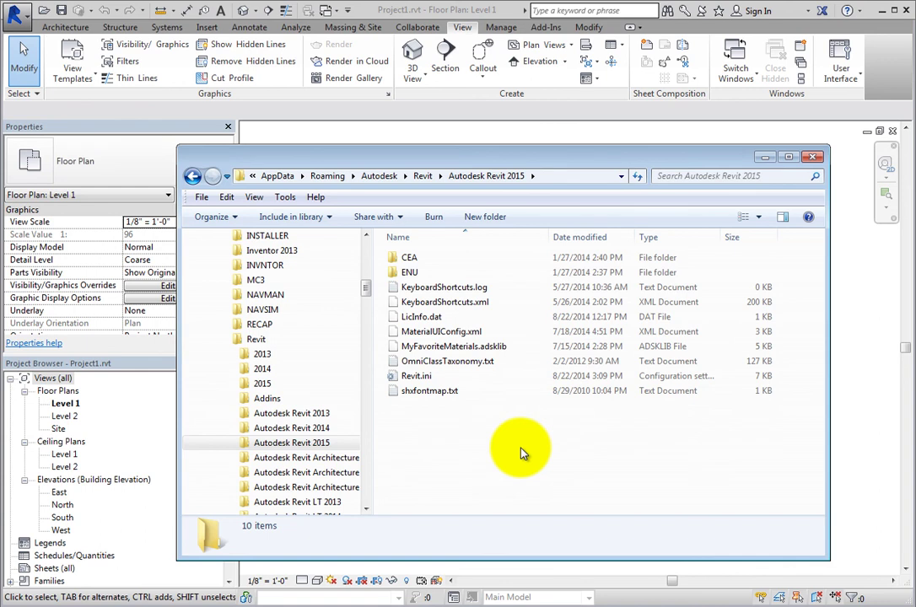
{"action": "left_click", "coordinate": [764, 158]}
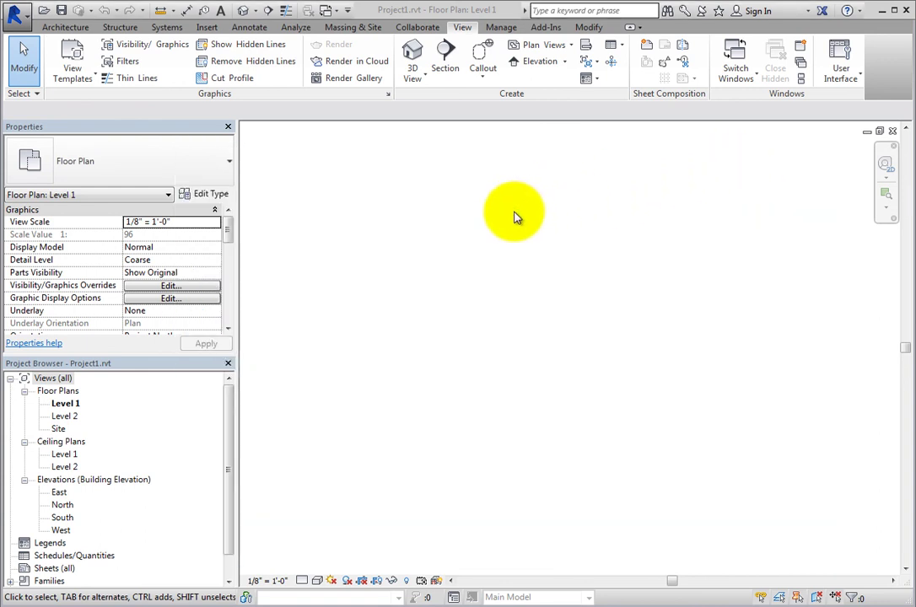